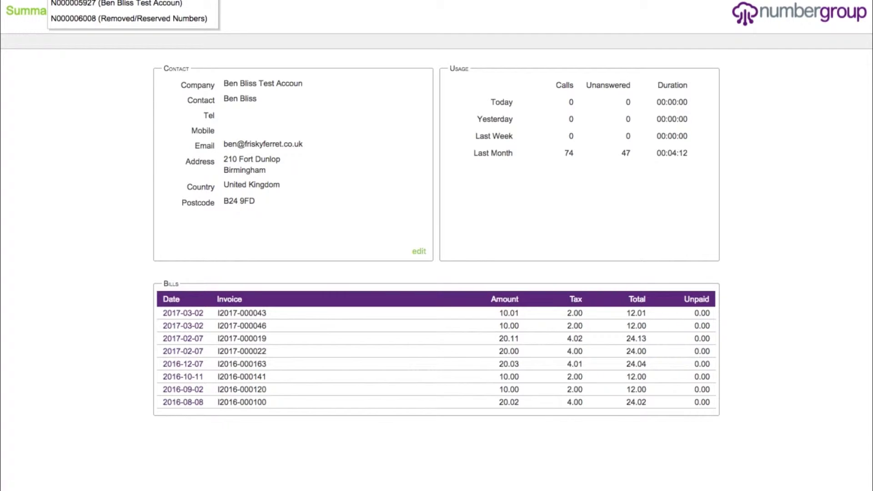
Open the Office New number in the test account and set its forwarding destination to PBX extension 1000.
left_click(84, 15)
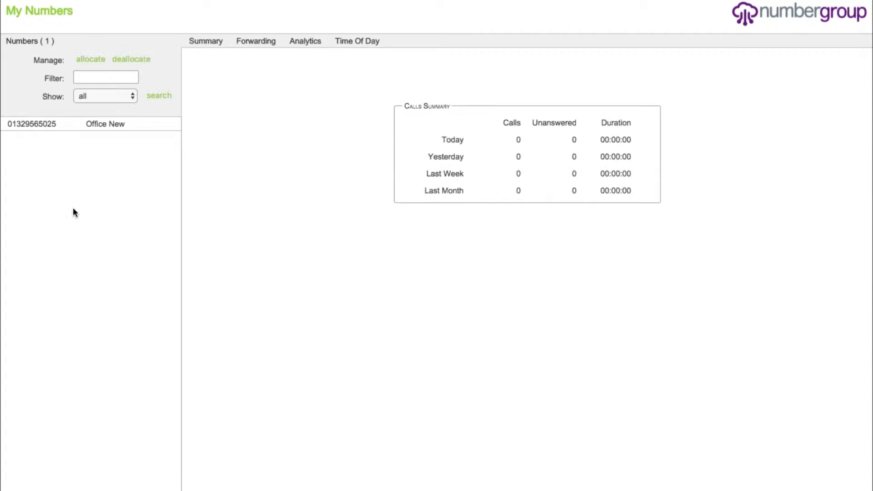
left_click(117, 124)
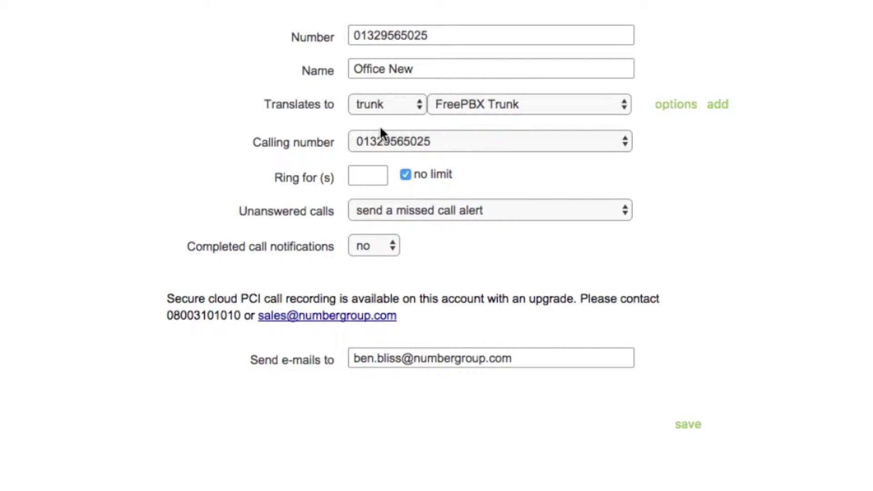
left_click(395, 107)
left_click(396, 107)
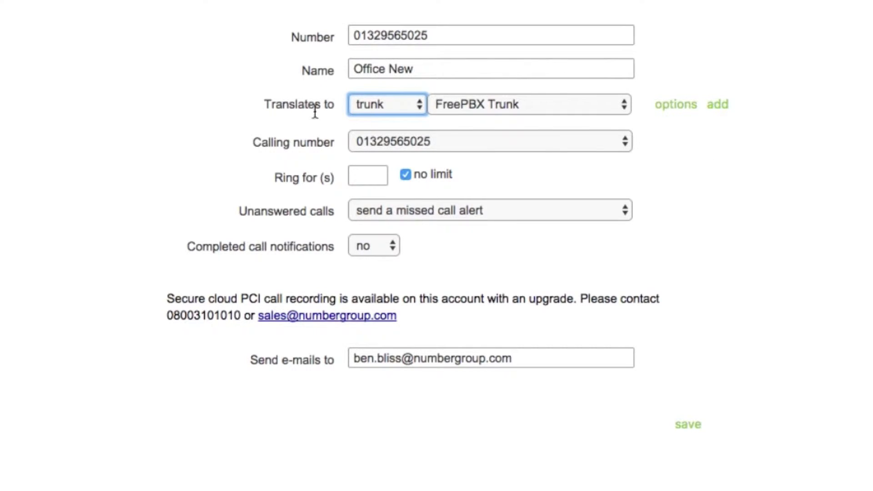
left_click(410, 94)
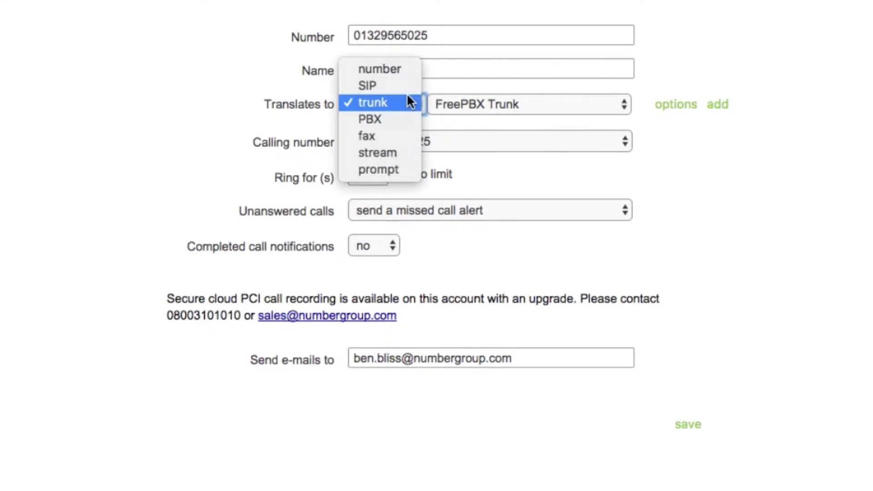
left_click(661, 133)
left_click(371, 104)
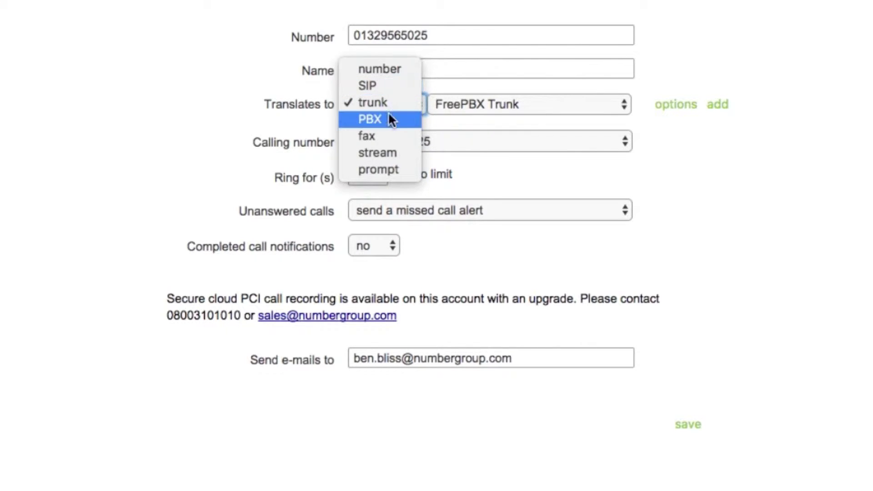
left_click(389, 117)
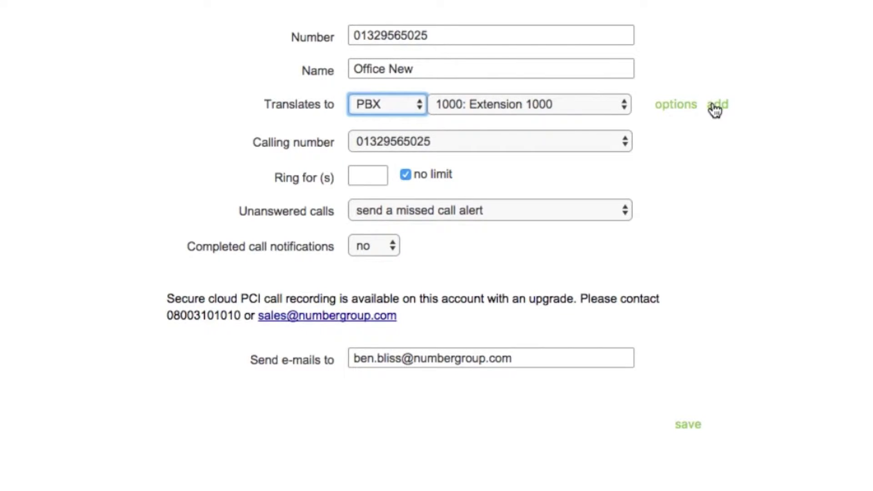
left_click(676, 163)
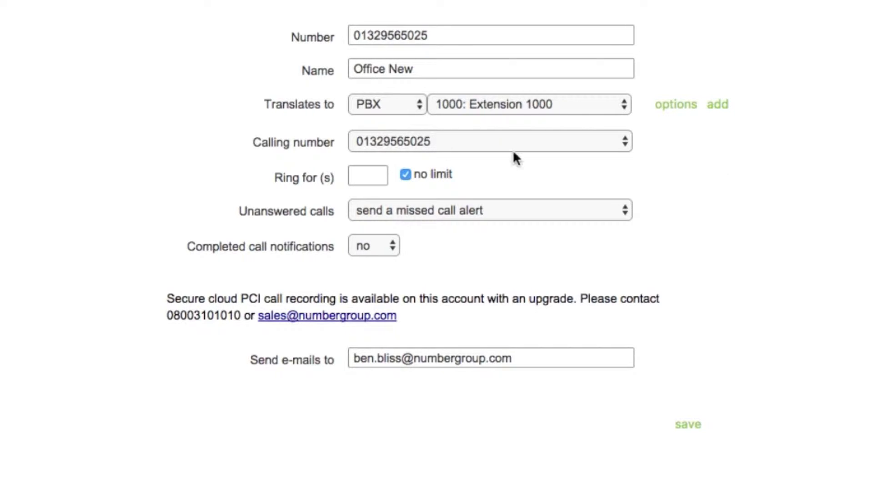
Add a second forwarding destination of type PBX that rings extension 1001.
left_click(726, 109)
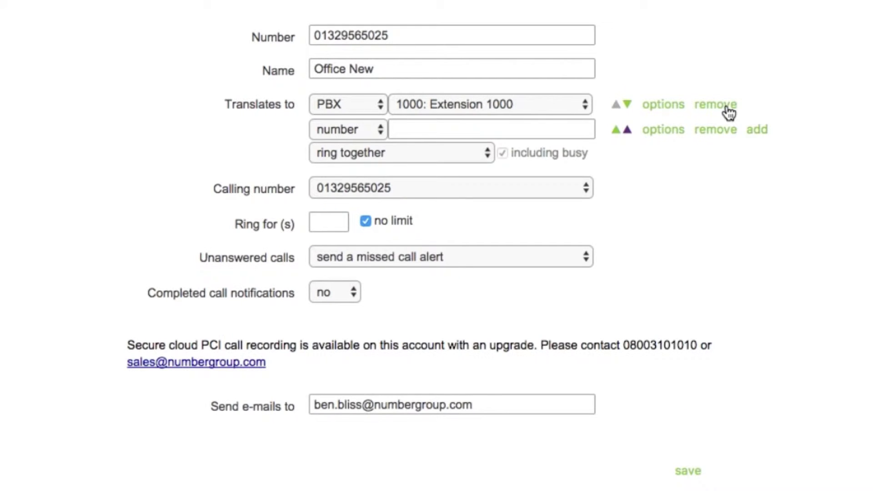
left_click(370, 130)
left_click(353, 176)
left_click(509, 130)
left_click(499, 144)
Add a third forwarding destination of type PBX that rings 1002: Extension 1002.
left_click(757, 136)
left_click(365, 154)
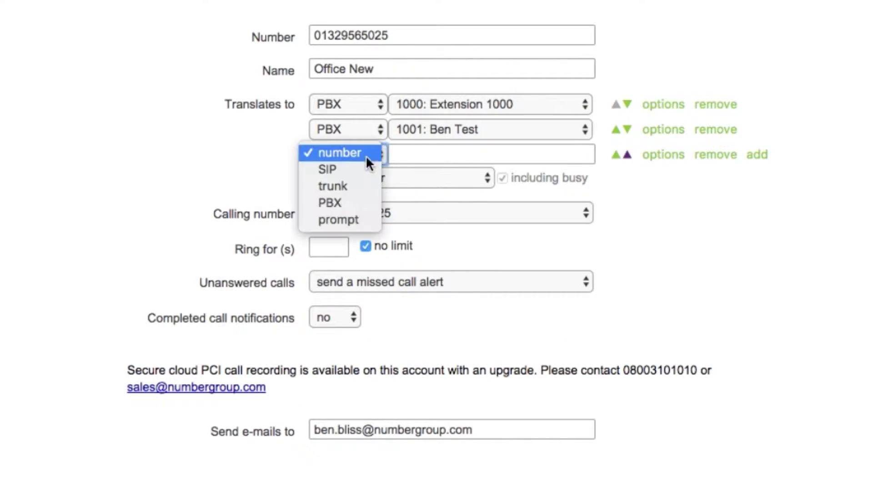
left_click(362, 203)
left_click(574, 154)
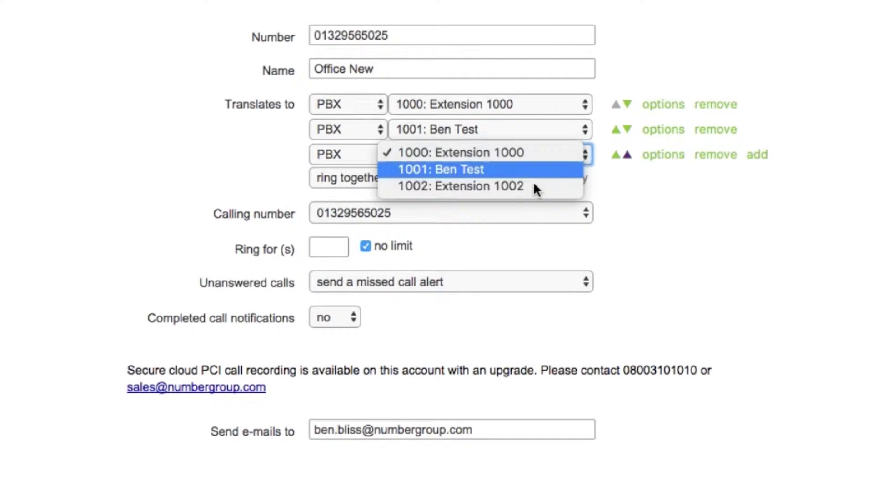
left_click(572, 187)
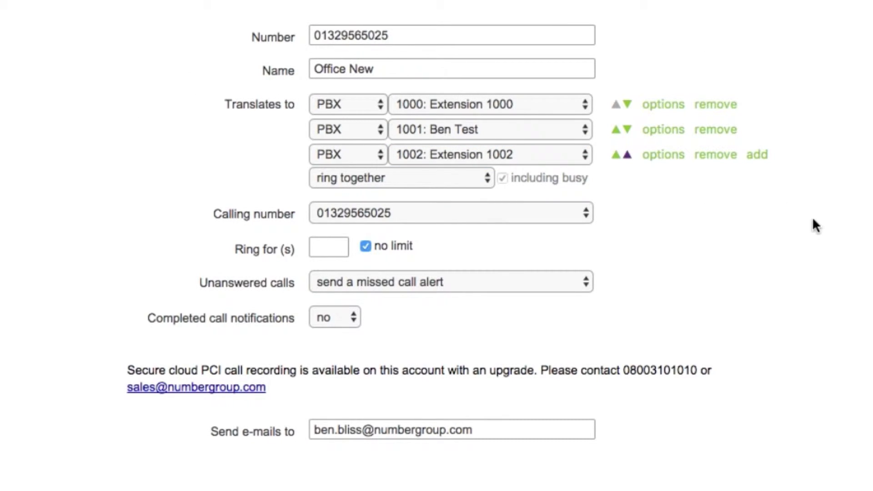
Restrict the extension 1000 destination to IVR buffer 1, keeping "do nothing with the entered digit".
left_click(667, 104)
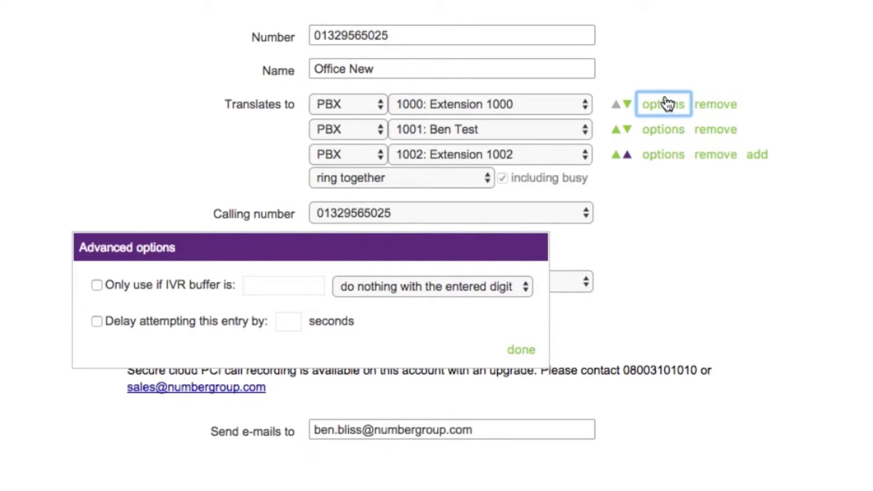
left_click(97, 285)
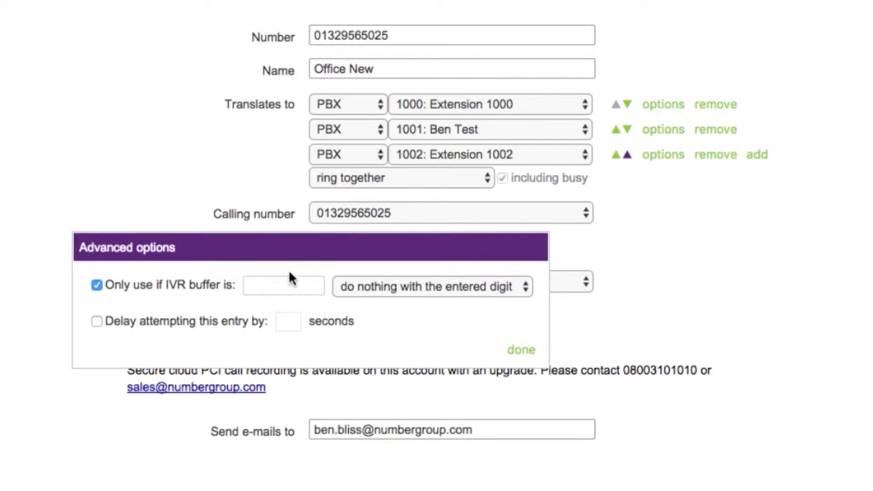
left_click(275, 290)
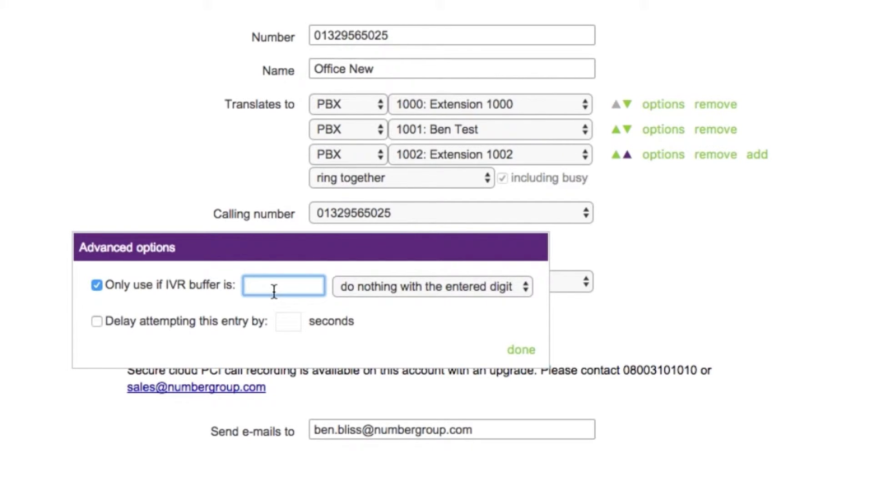
type("1")
left_click(413, 286)
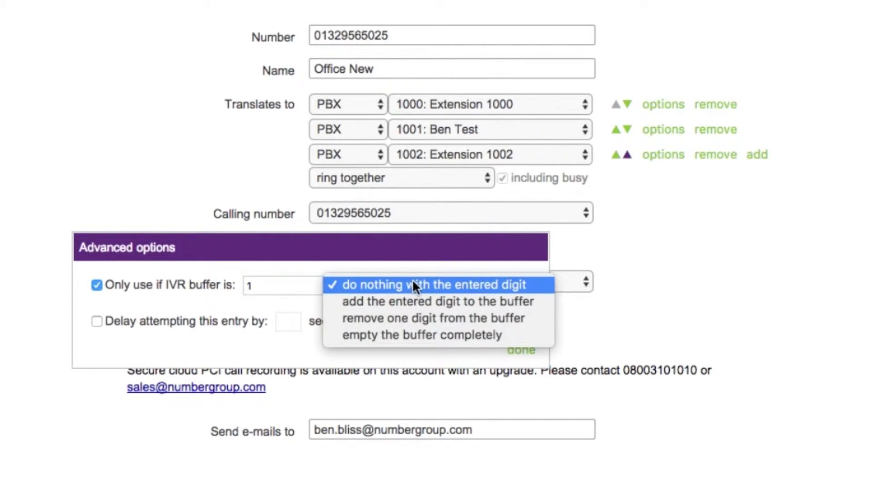
left_click(413, 285)
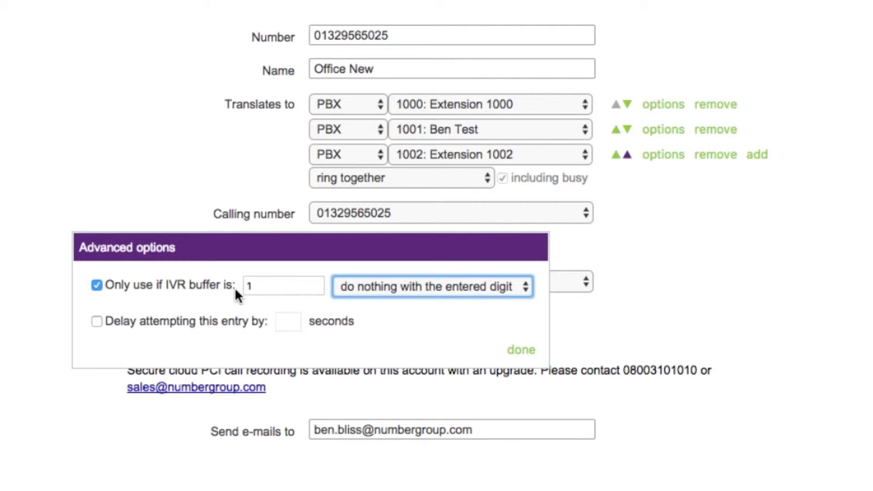
left_click(516, 350)
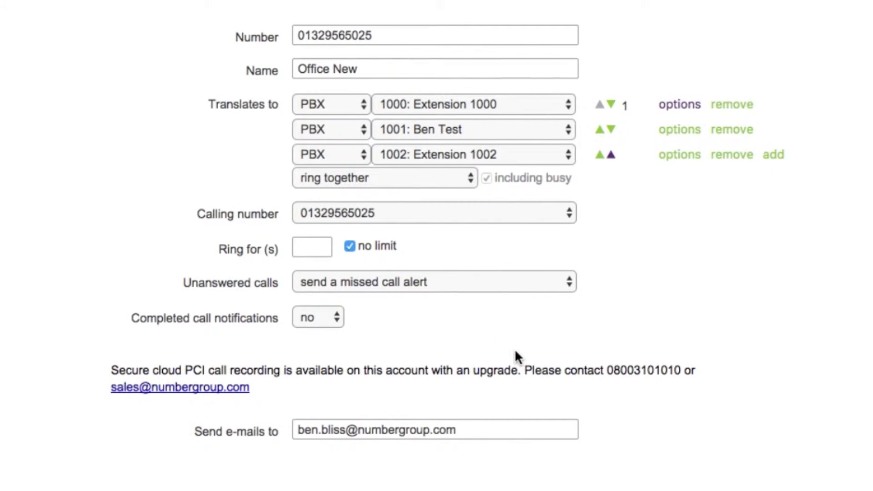
double_click(625, 105)
left_click(666, 91)
Restrict the extension 1001 destination so it is only used if the IVR buffer is 2.
left_click(679, 131)
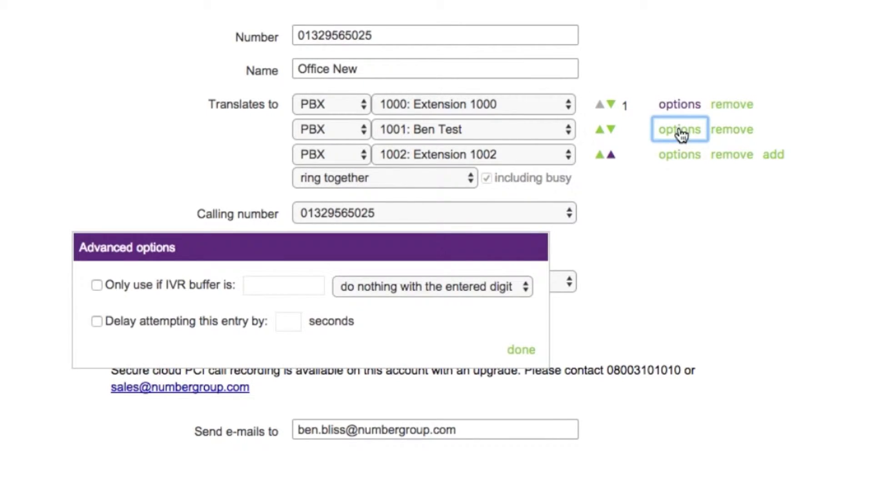
left_click(168, 281)
left_click(268, 285)
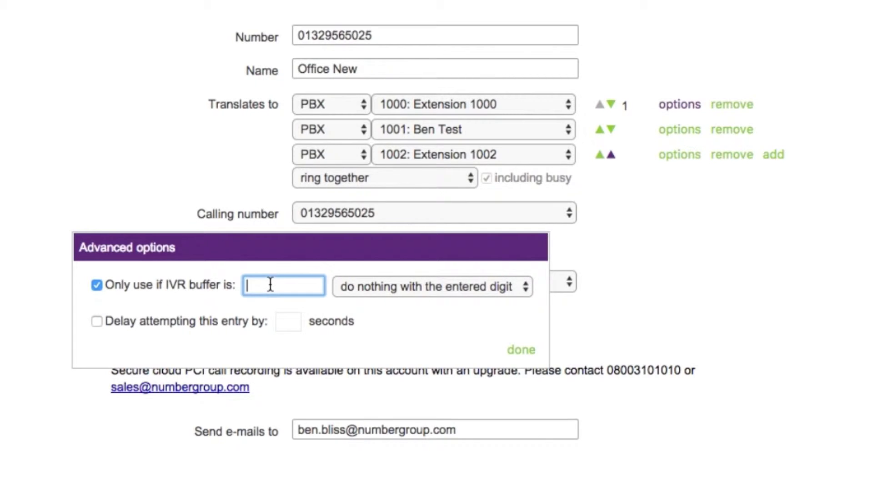
type("2")
left_click(514, 351)
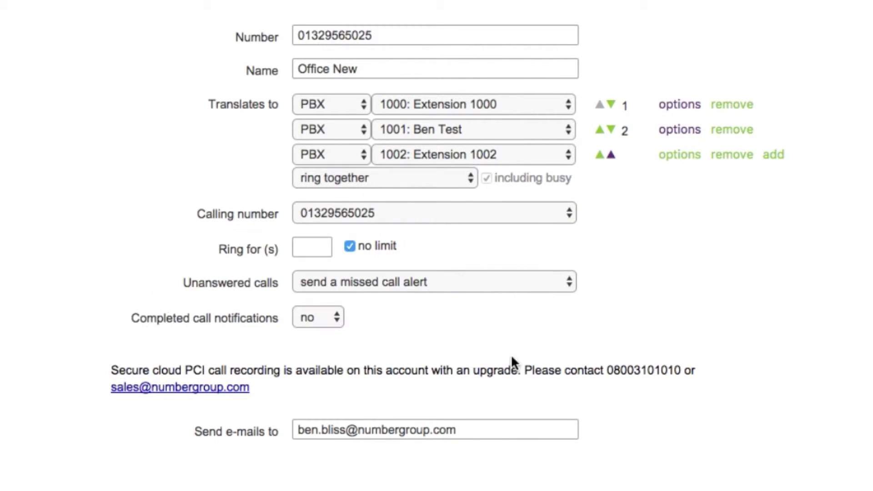
Restrict the extension 1002 destination so it is only used if the IVR buffer is 3.
left_click(674, 163)
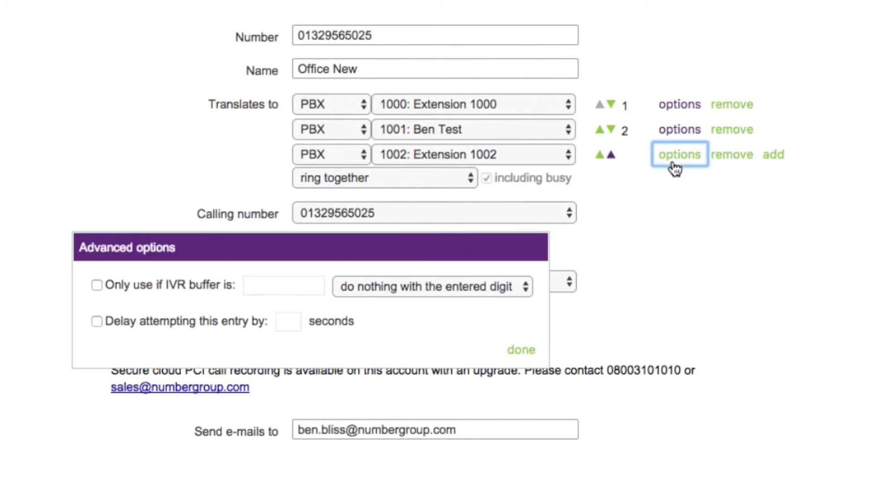
left_click(222, 279)
left_click(263, 287)
type("3")
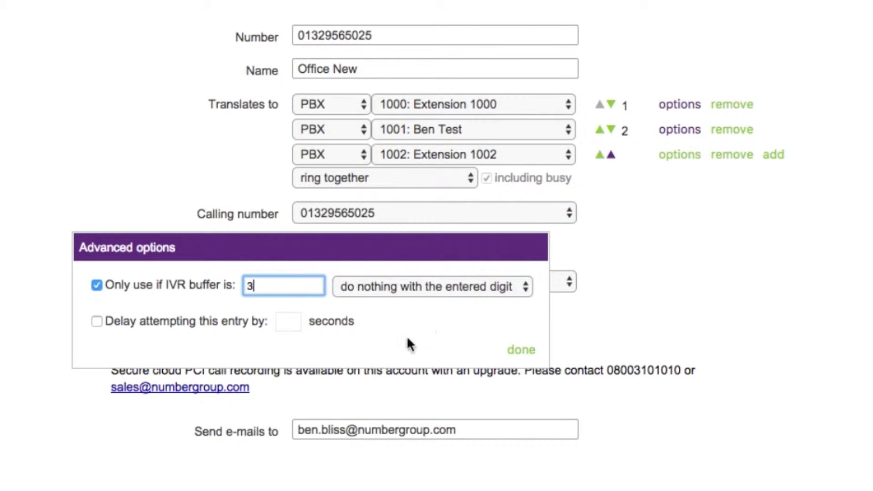
left_click(518, 352)
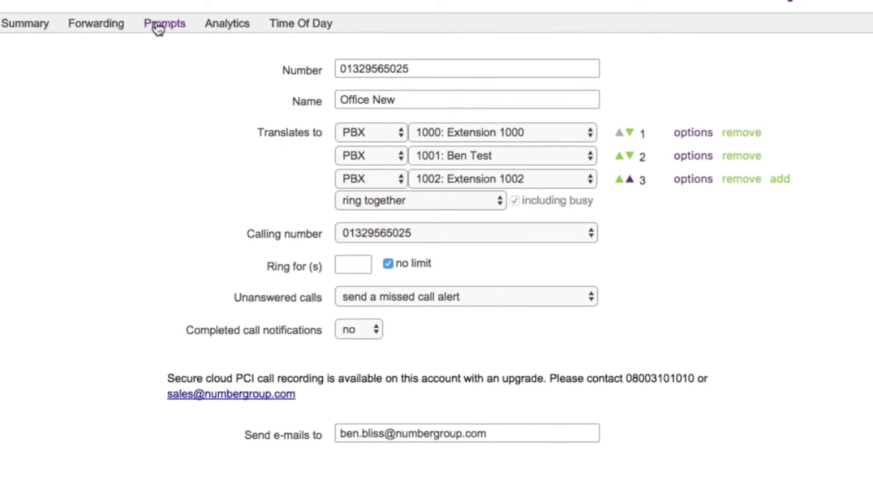
Set the post connect prompt to the General IVR option "1 for sales, 2 for support or 3 for customer care" and save the prompts.
left_click(159, 26)
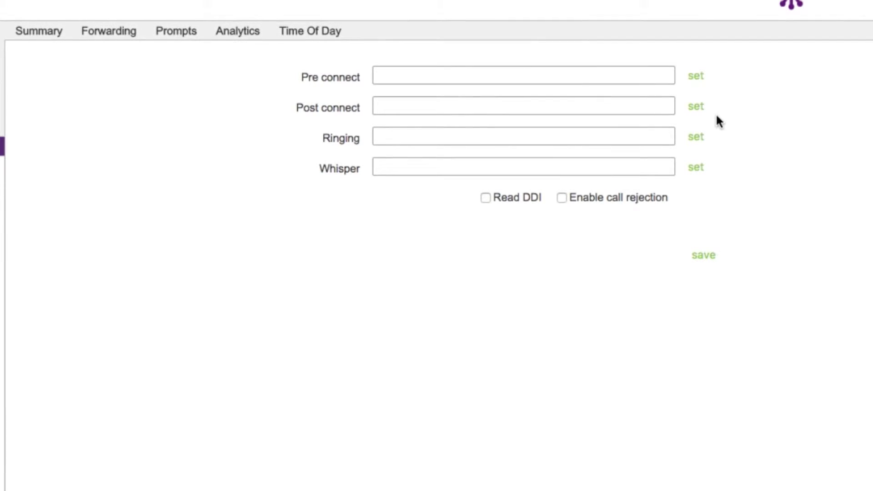
left_click(704, 111)
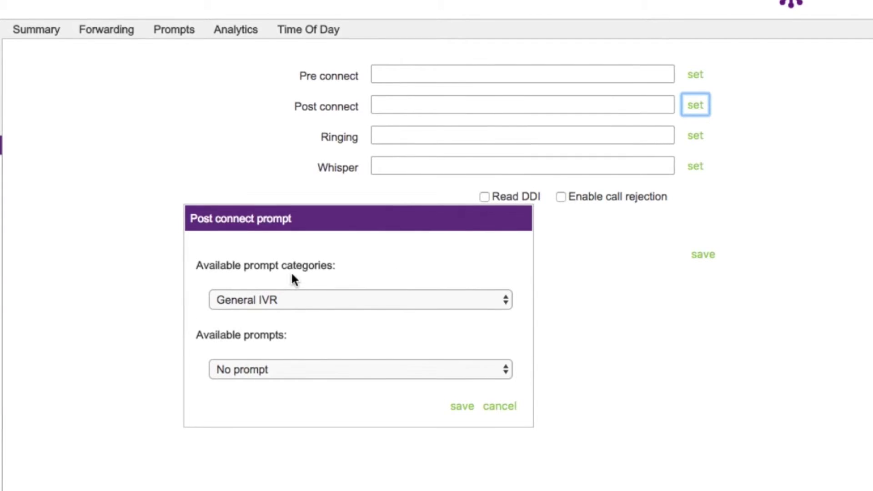
left_click(305, 363)
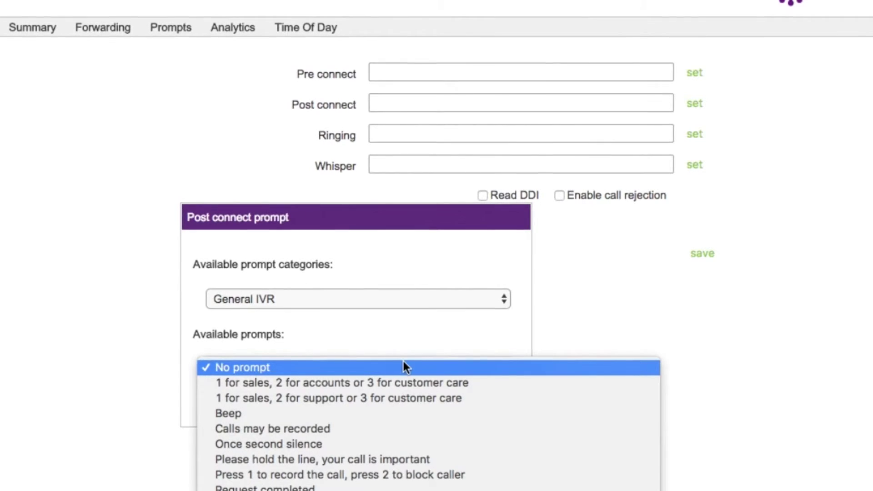
left_click(370, 399)
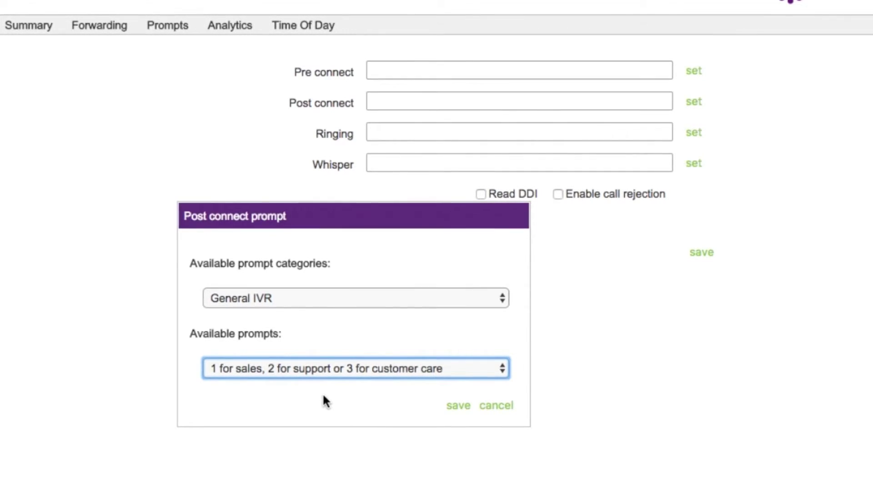
left_click(458, 406)
left_click(697, 251)
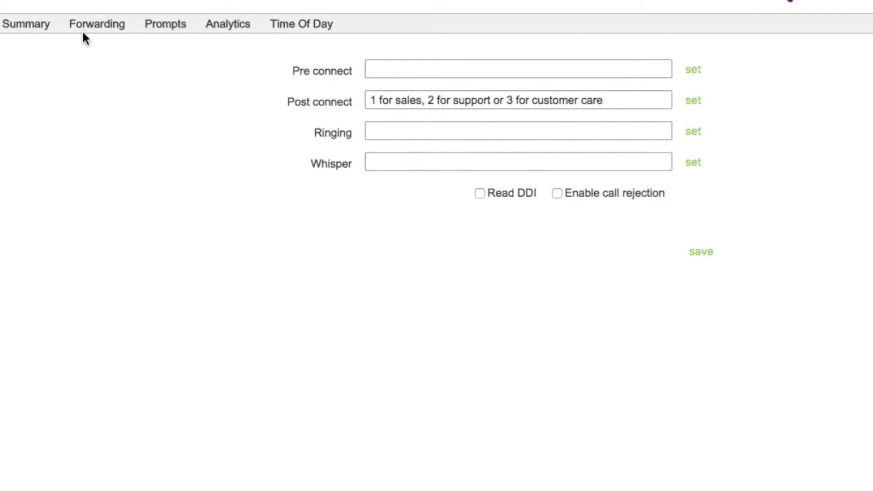
left_click(110, 25)
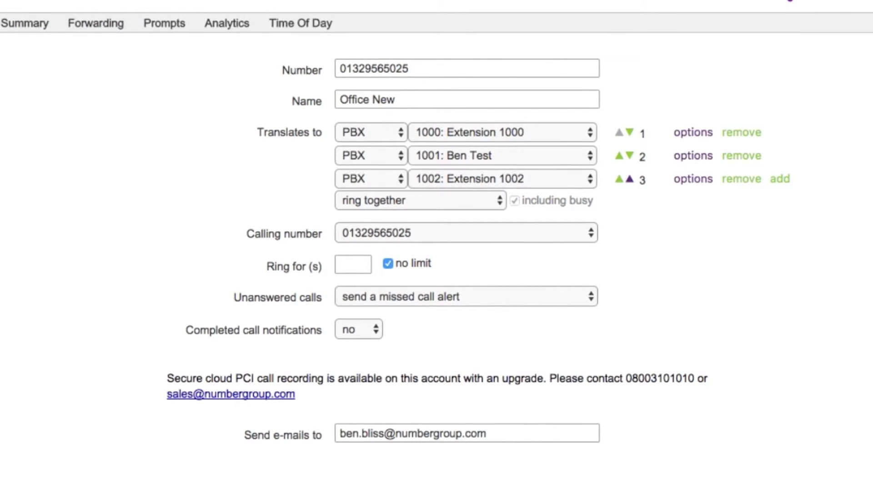
left_click(161, 26)
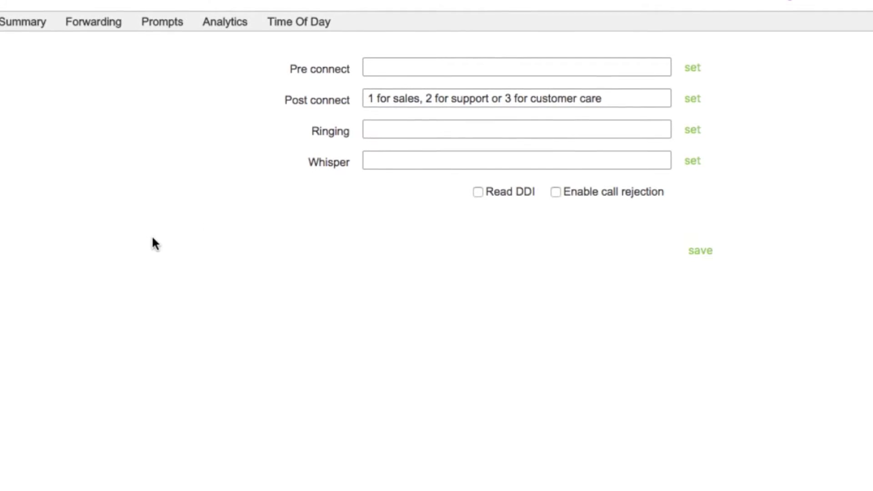
left_click(38, 30)
left_click(160, 27)
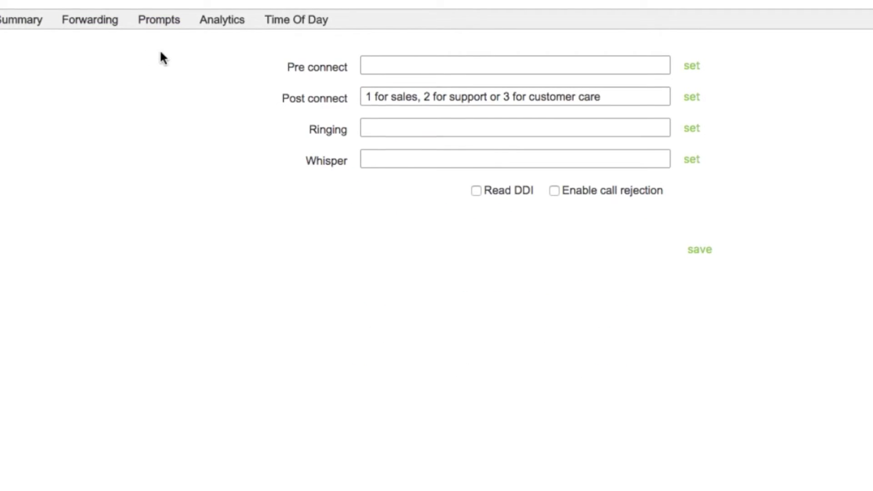
In the number's forwarding settings, change the second destination to PBX extension 1000 and save.
left_click(98, 28)
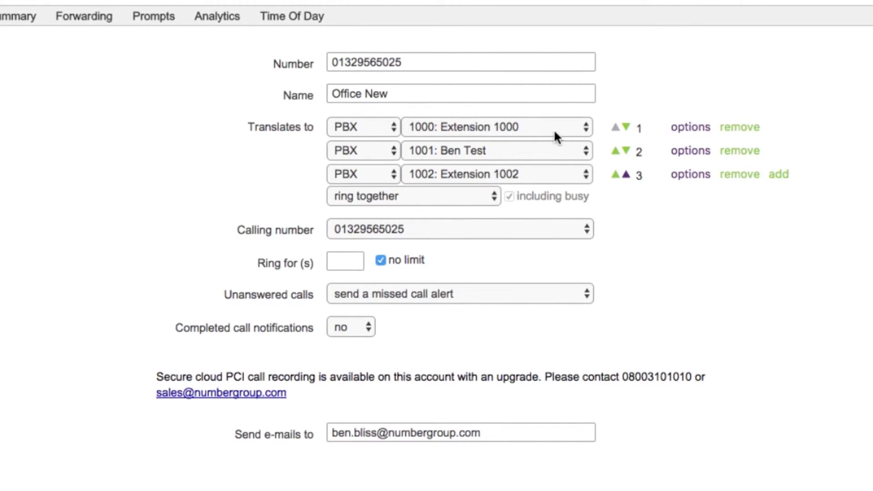
left_click(542, 156)
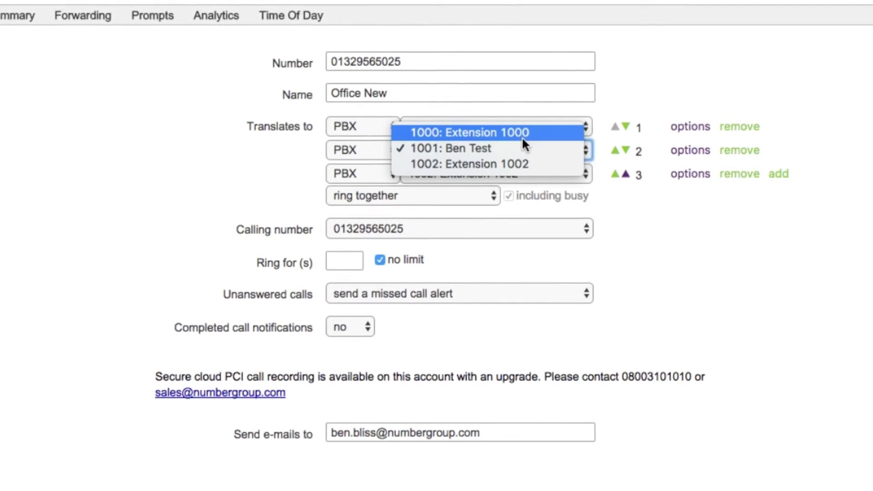
left_click(522, 134)
left_click(710, 490)
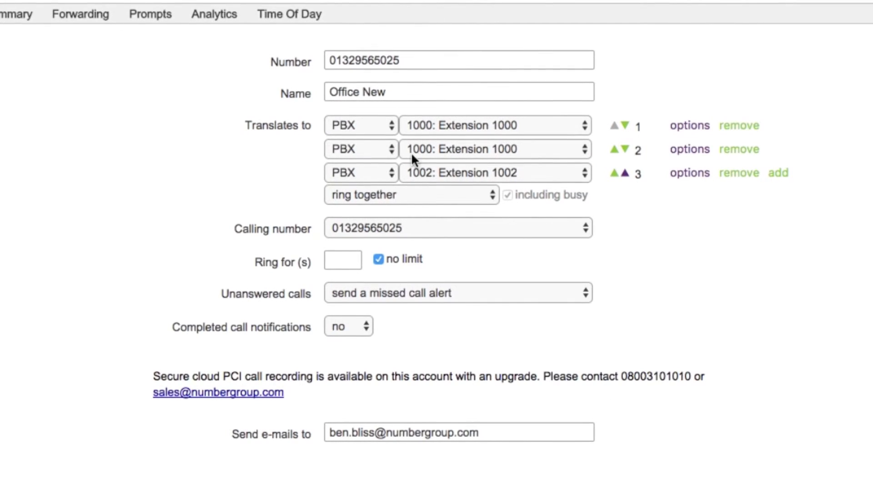
Change the second destination to the trunk type with FreePBX Trunk as its target and save the forwarding settings.
left_click(381, 149)
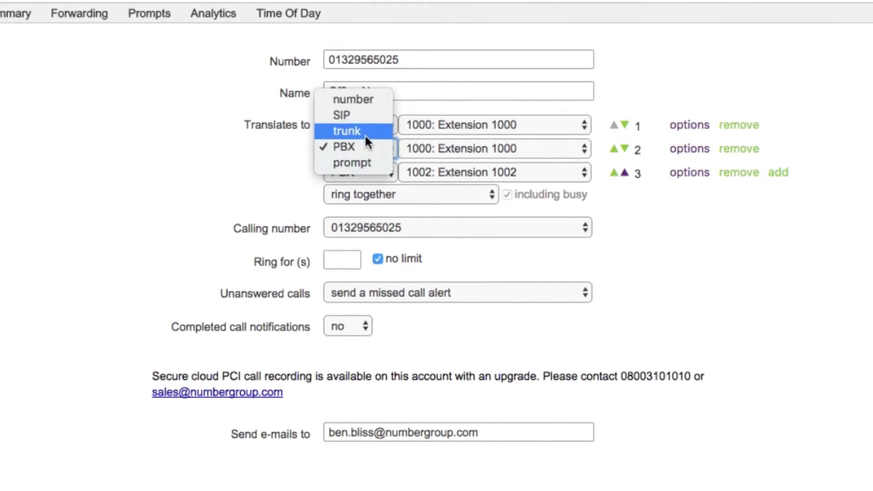
left_click(360, 131)
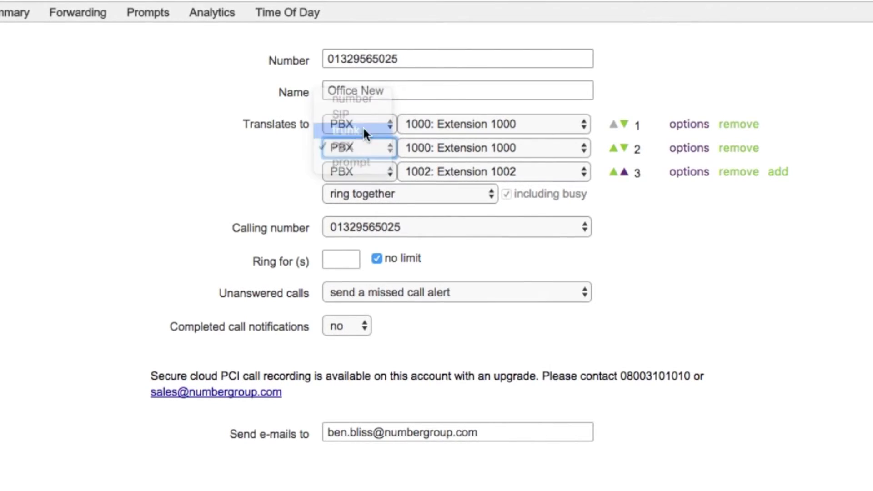
left_click(549, 145)
left_click(476, 179)
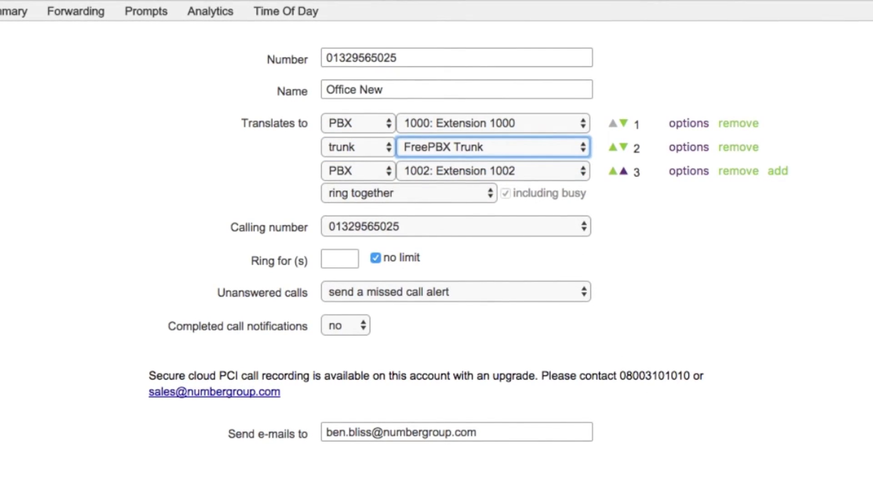
left_click(694, 489)
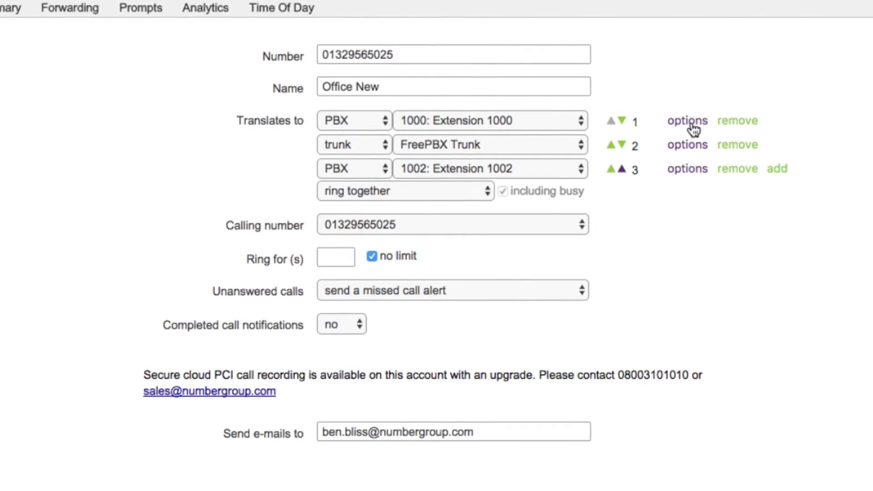
Add another PBX destination for extension 1002 and move it up to second place, directly below extension 1000.
left_click(777, 169)
left_click(364, 190)
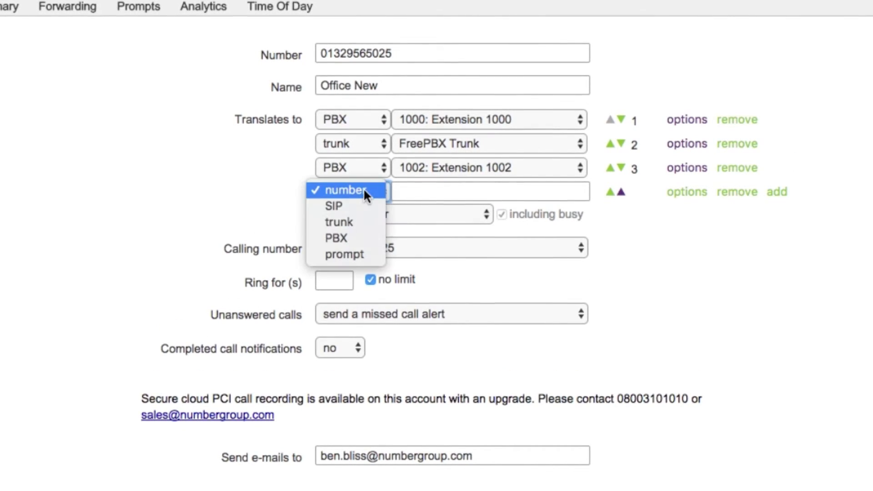
left_click(356, 242)
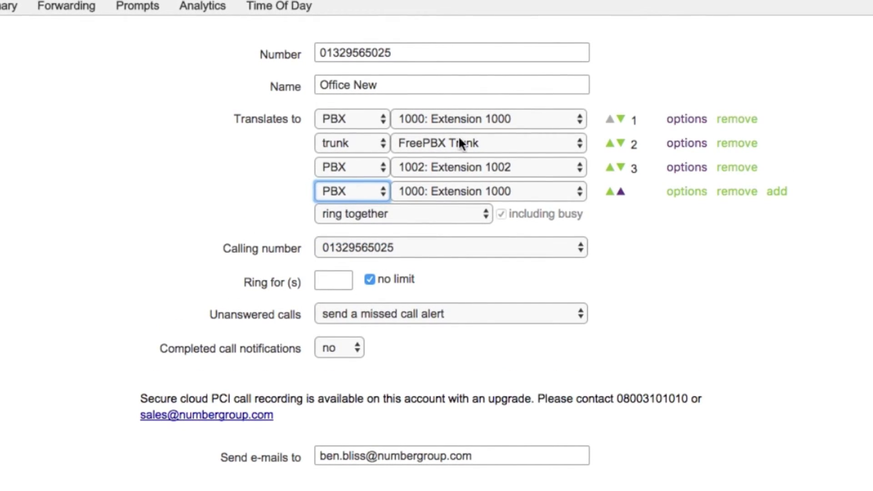
left_click(494, 190)
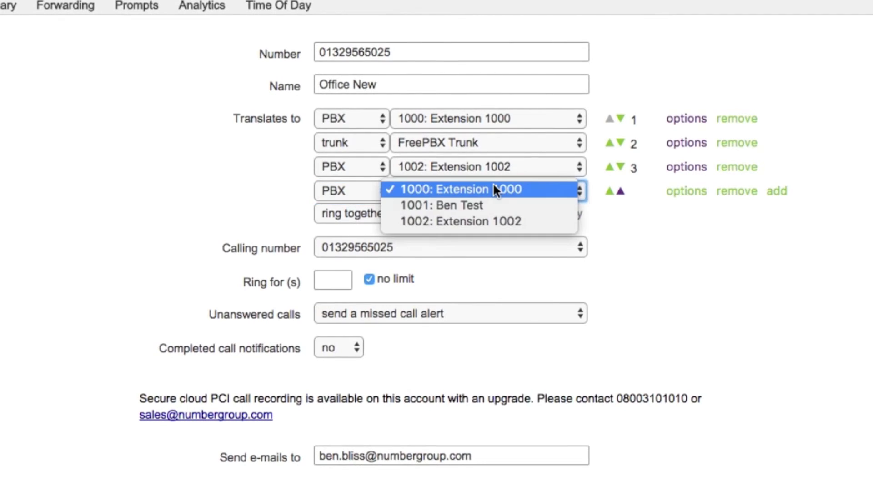
left_click(487, 220)
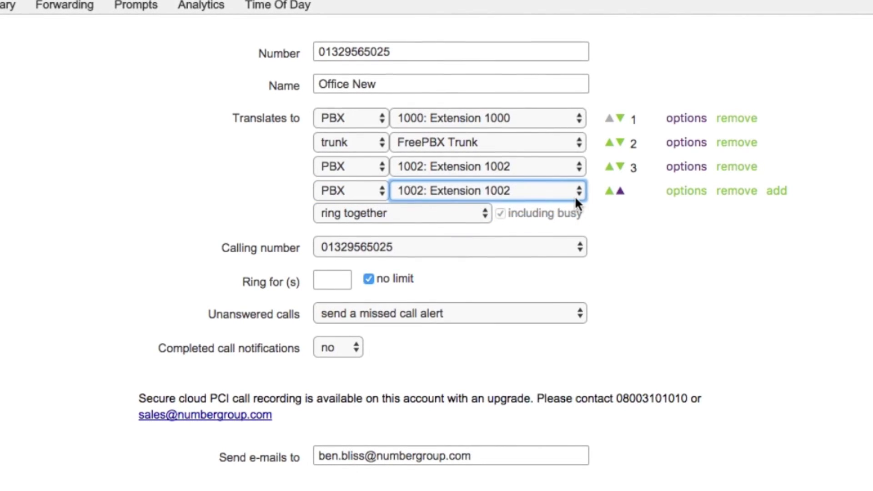
left_click(609, 191)
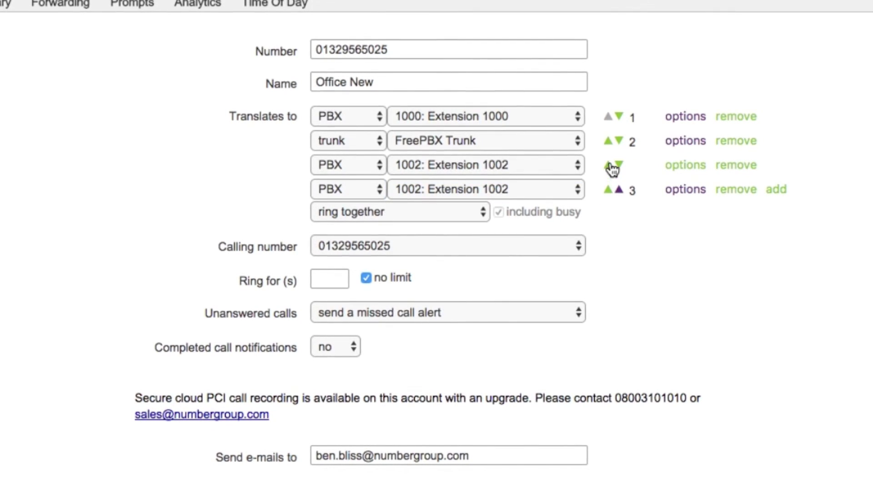
left_click(609, 166)
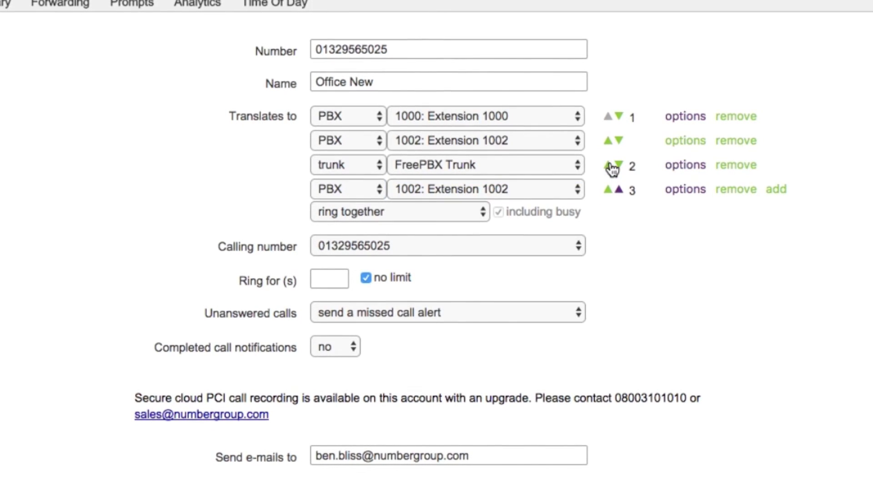
Restrict the extension 1002 destination in second place so it is only used if the IVR buffer is 1.
left_click(678, 141)
left_click(119, 291)
left_click(328, 291)
type("1")
left_click(530, 356)
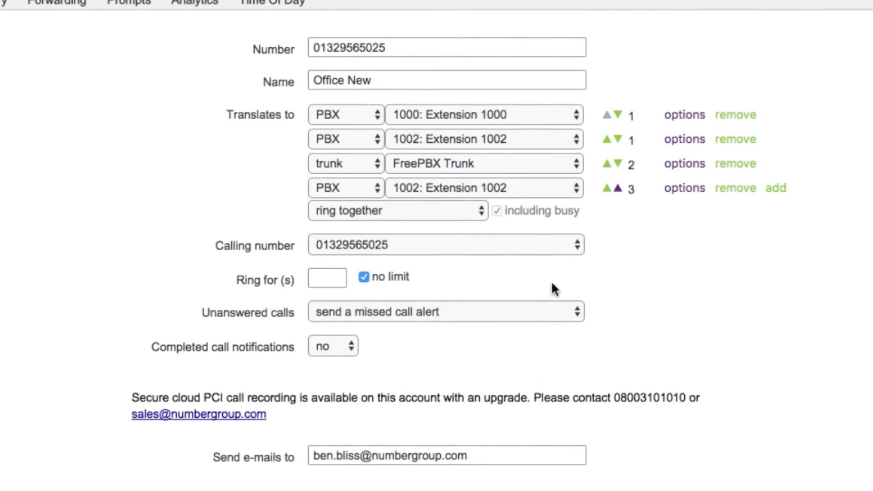